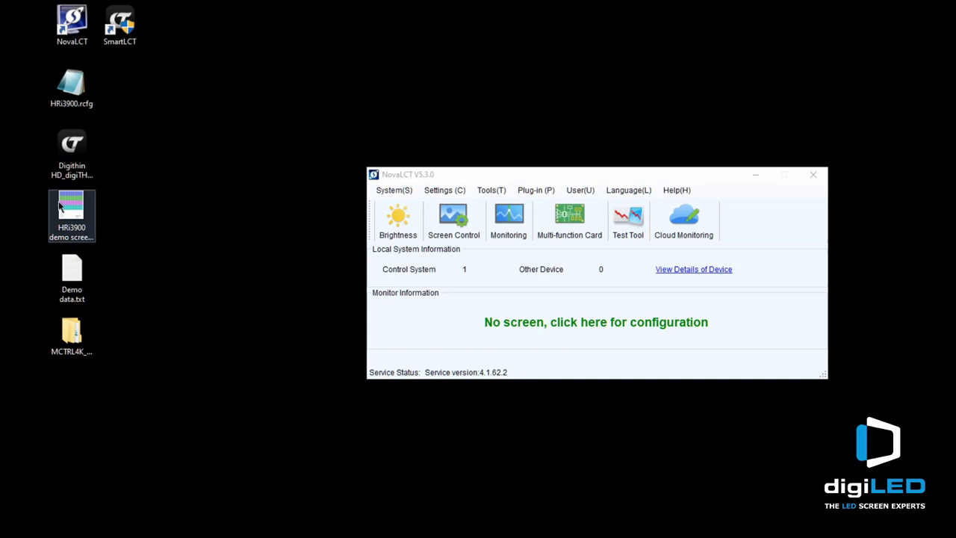
Log in to NovaLCT as the Advanced Synchronous System user with the account password.
{"action": "left_click", "coordinate": [582, 192]}
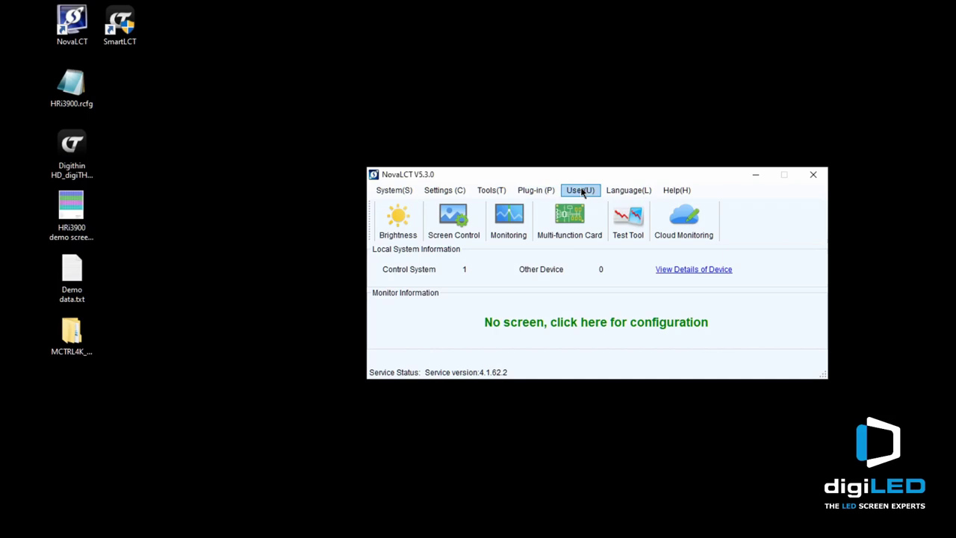
{"action": "left_click", "coordinate": [582, 191]}
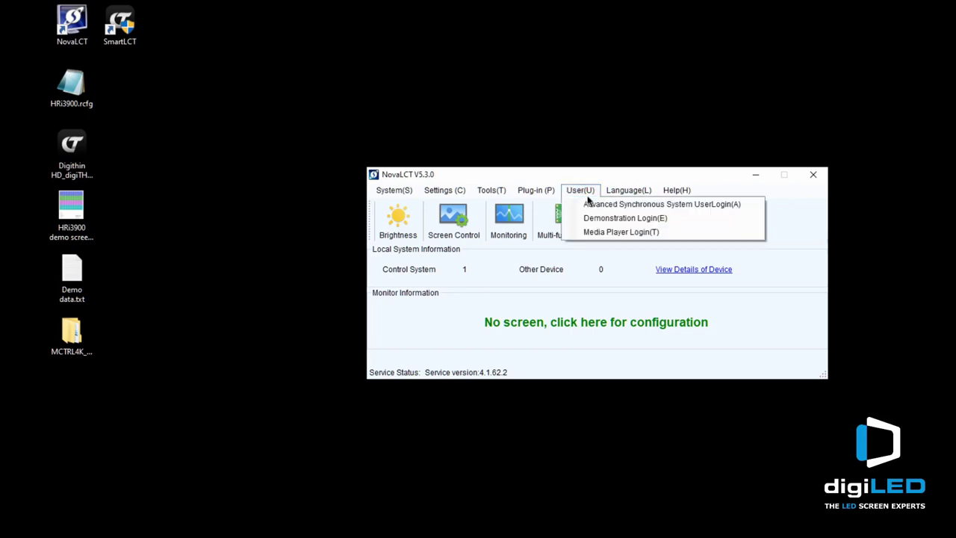
{"action": "left_click", "coordinate": [598, 206]}
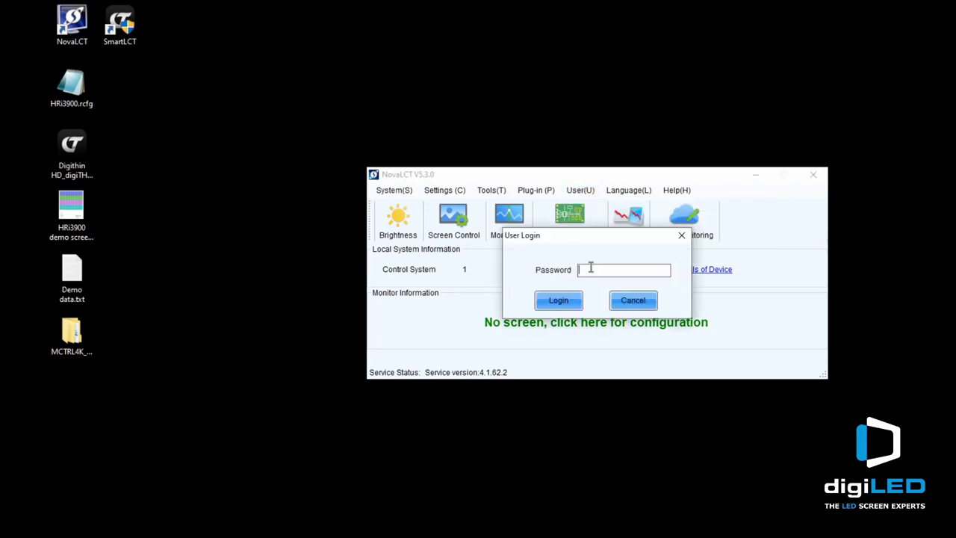
{"action": "type", "text": "admin"}
{"action": "key", "text": "Return"}
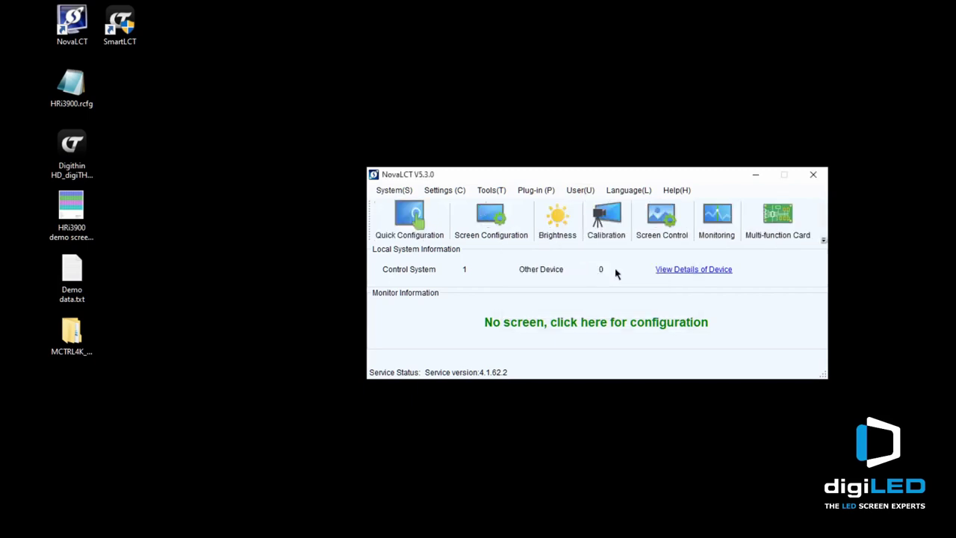
Open Screen Configuration and go to its Screen Connection tab.
{"action": "left_click", "coordinate": [479, 210]}
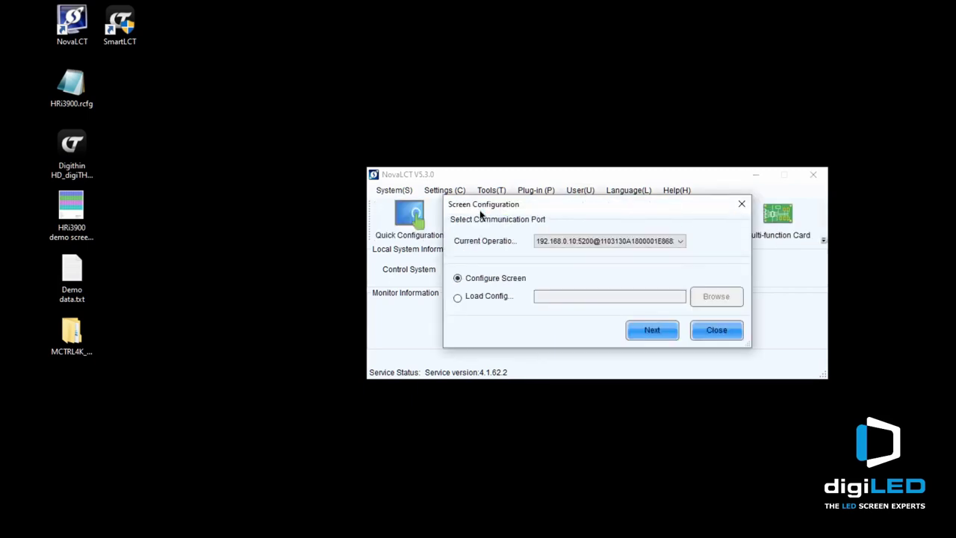
{"action": "left_click", "coordinate": [661, 331]}
{"action": "left_click", "coordinate": [659, 330]}
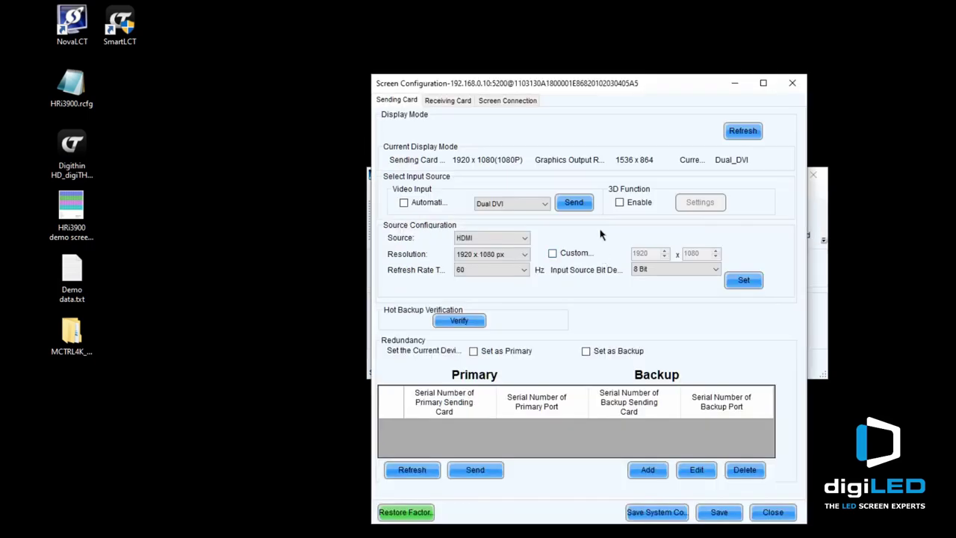
{"action": "left_click", "coordinate": [496, 100]}
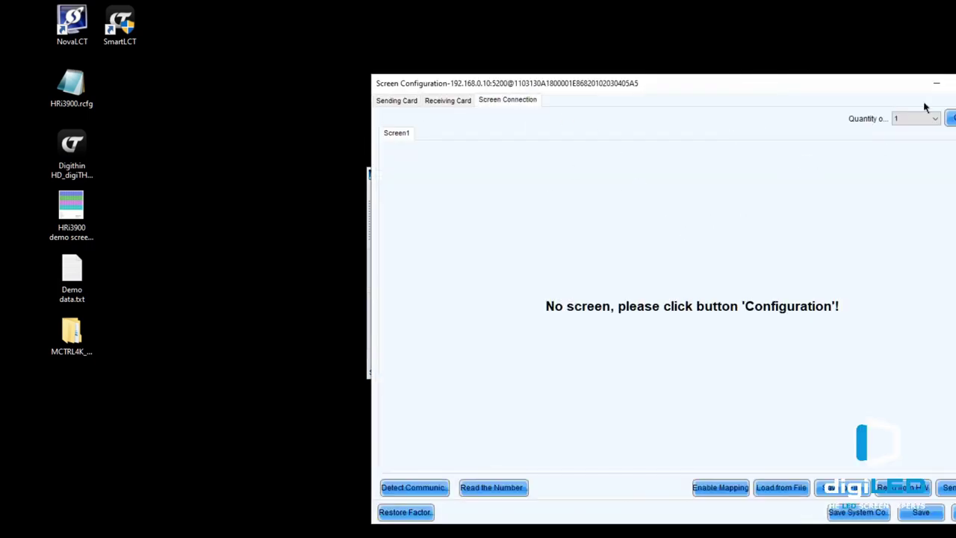
Reset the screen layout to a grid of 5 columns by 5 rows.
{"action": "left_click", "coordinate": [951, 118]}
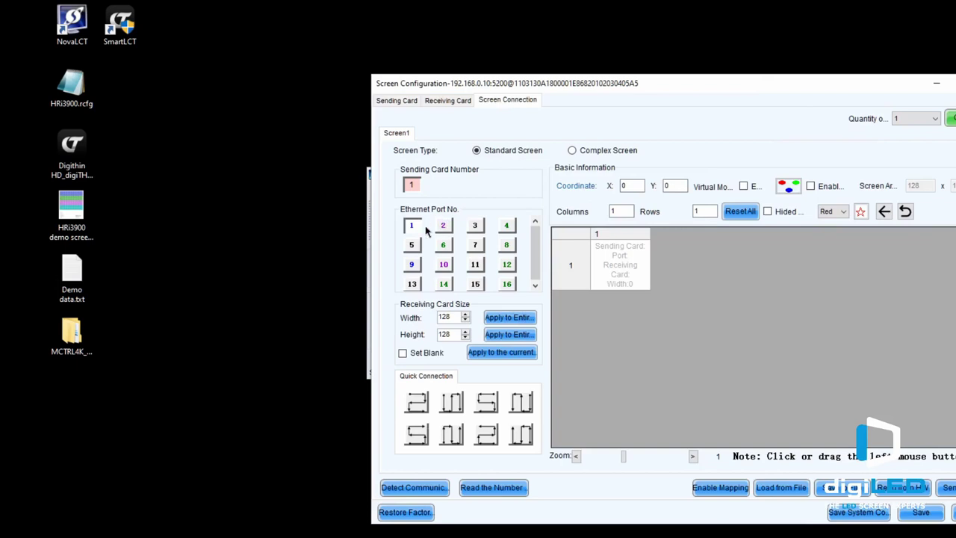
{"action": "double_click", "coordinate": [619, 211]}
{"action": "type", "text": "5"}
{"action": "key", "text": "Tab"}
{"action": "type", "text": "5"}
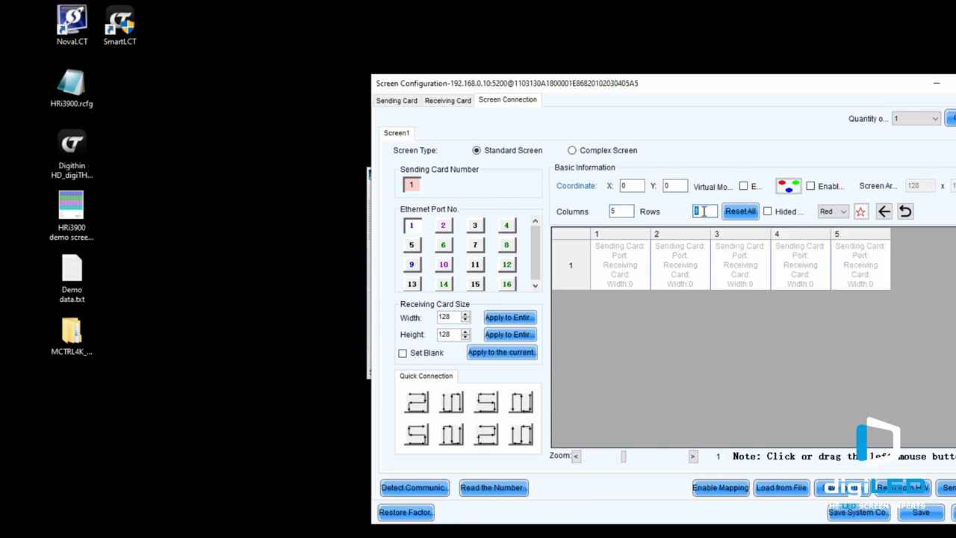
{"action": "left_click", "coordinate": [742, 212]}
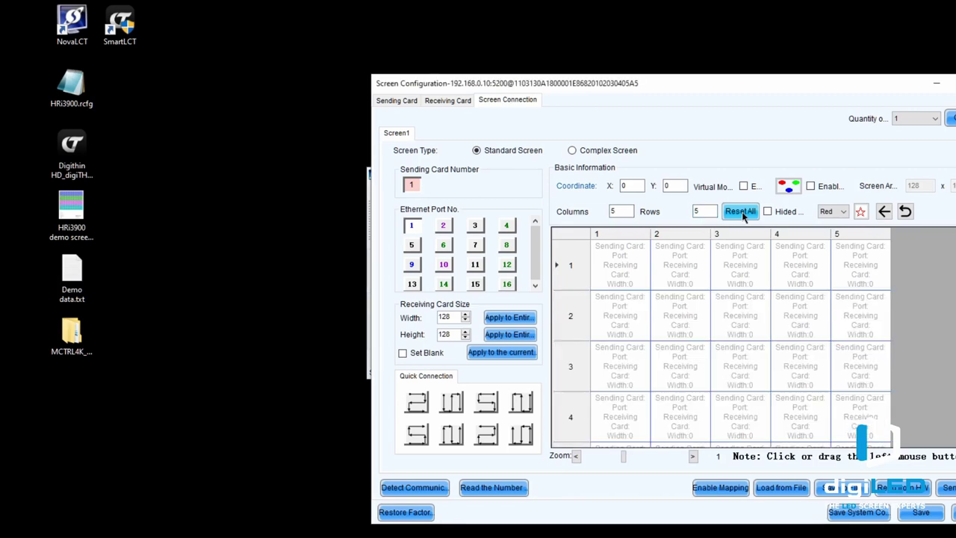
Chain receiving cards 1–5 of the bottom three rows onto Ethernet ports 1, 2 and 3.
{"action": "scroll", "coordinate": [762, 348], "scroll_direction": "down", "scroll_amount": 1}
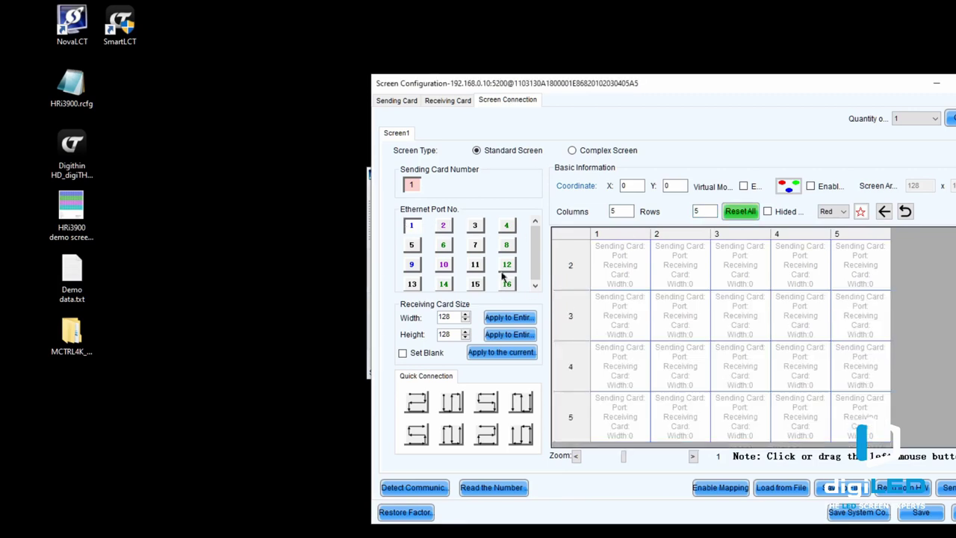
{"action": "left_click", "coordinate": [616, 420]}
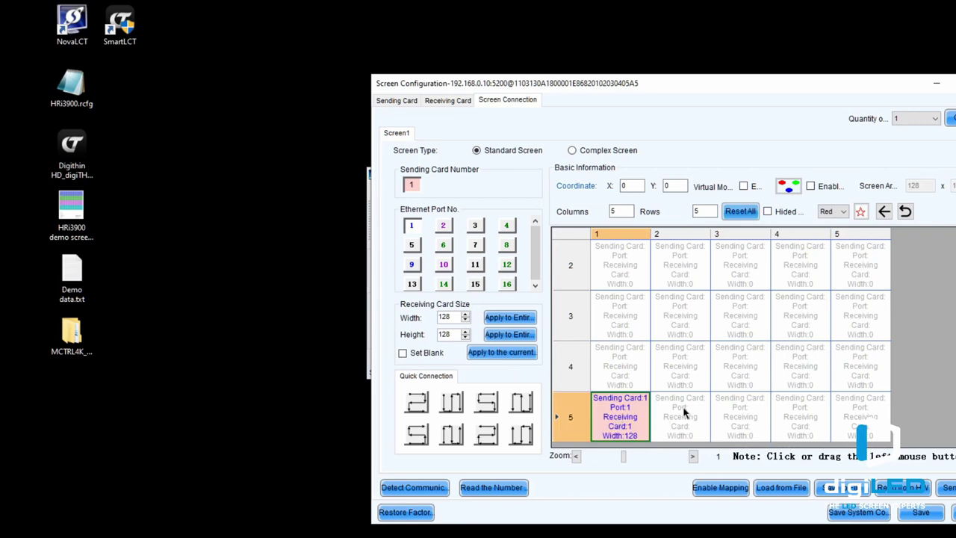
{"action": "left_click_drag", "start_coordinate": [684, 411], "coordinate": [859, 407]}
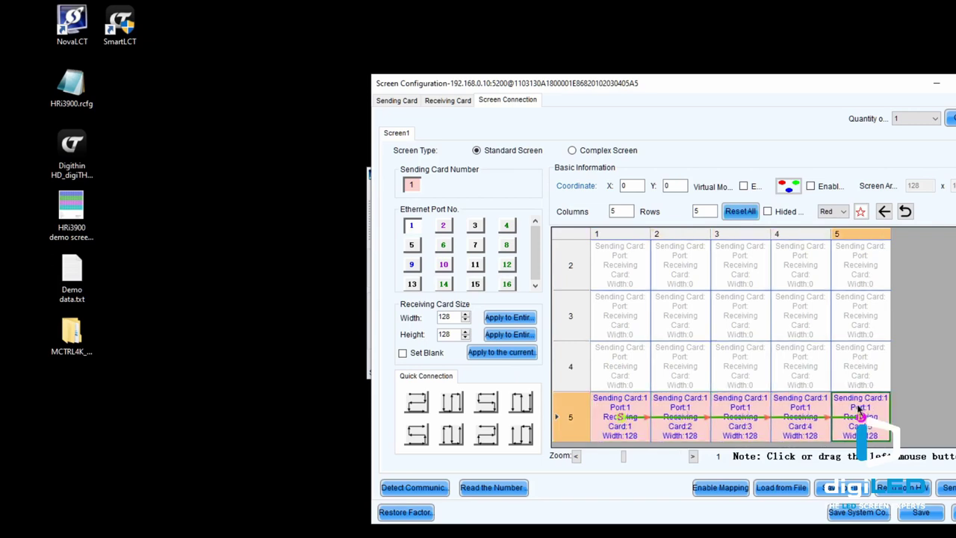
{"action": "left_click", "coordinate": [446, 226]}
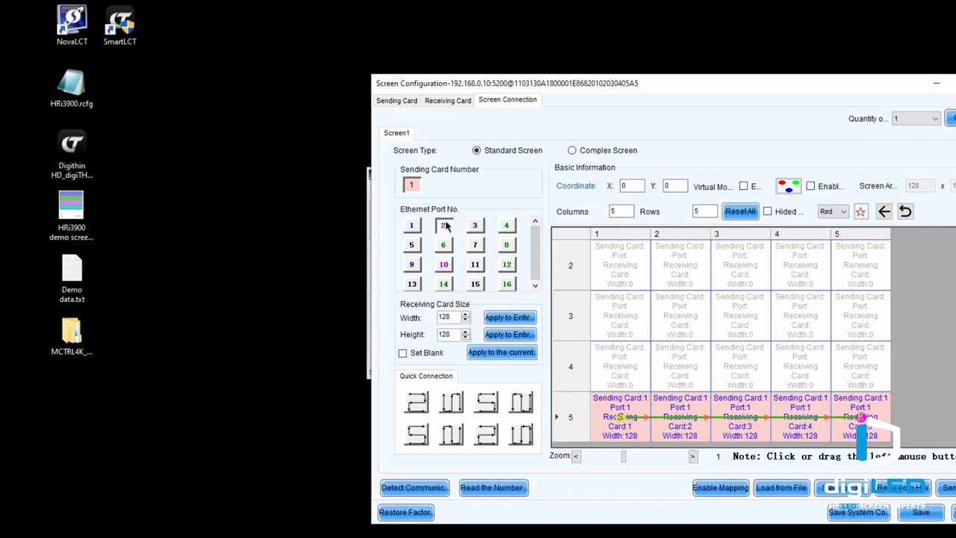
{"action": "left_click_drag", "start_coordinate": [626, 363], "coordinate": [842, 365]}
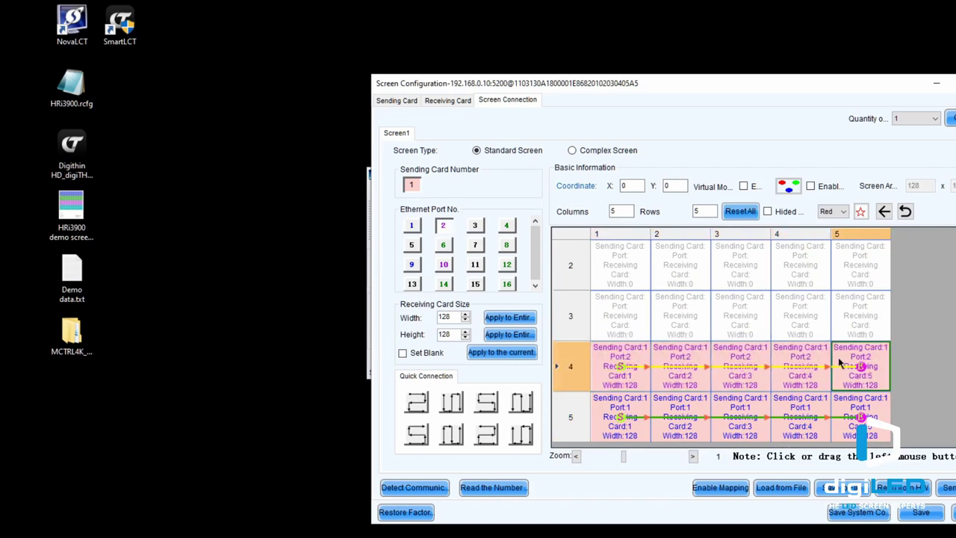
{"action": "left_click", "coordinate": [474, 225]}
{"action": "mouse_move", "coordinate": [621, 315]}
{"action": "left_mouse_down"}
{"action": "mouse_move", "coordinate": [878, 316]}
{"action": "mouse_move", "coordinate": [859, 316]}
{"action": "left_mouse_up"}
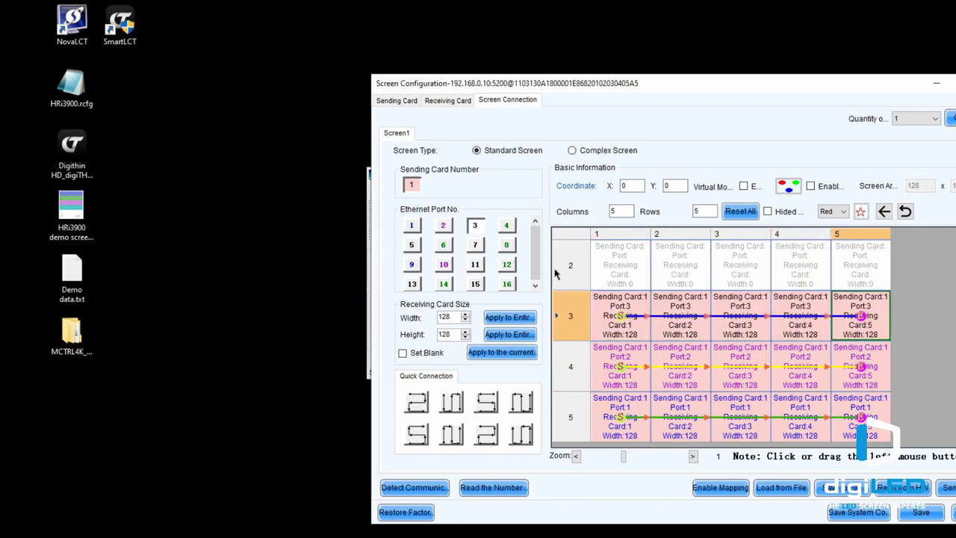
Chain row 2 onto port 4 and the top row onto port 5, then check the grid.
{"action": "left_click", "coordinate": [507, 226]}
{"action": "left_click_drag", "start_coordinate": [625, 278], "coordinate": [859, 268]}
{"action": "scroll", "coordinate": [859, 268], "scroll_direction": "up", "scroll_amount": 1}
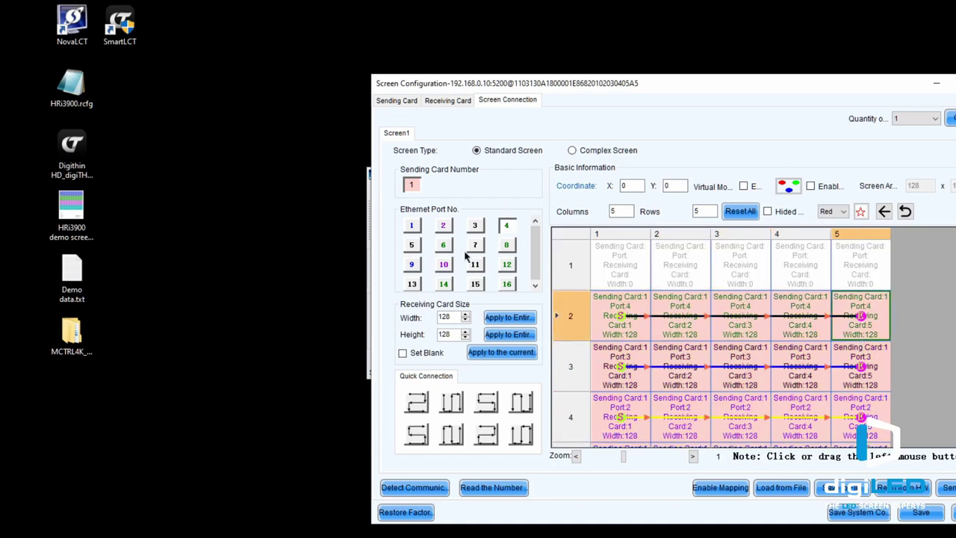
{"action": "left_click", "coordinate": [412, 245]}
{"action": "mouse_move", "coordinate": [632, 269]}
{"action": "left_mouse_down"}
{"action": "mouse_move", "coordinate": [849, 262]}
{"action": "mouse_move", "coordinate": [856, 272]}
{"action": "left_mouse_up"}
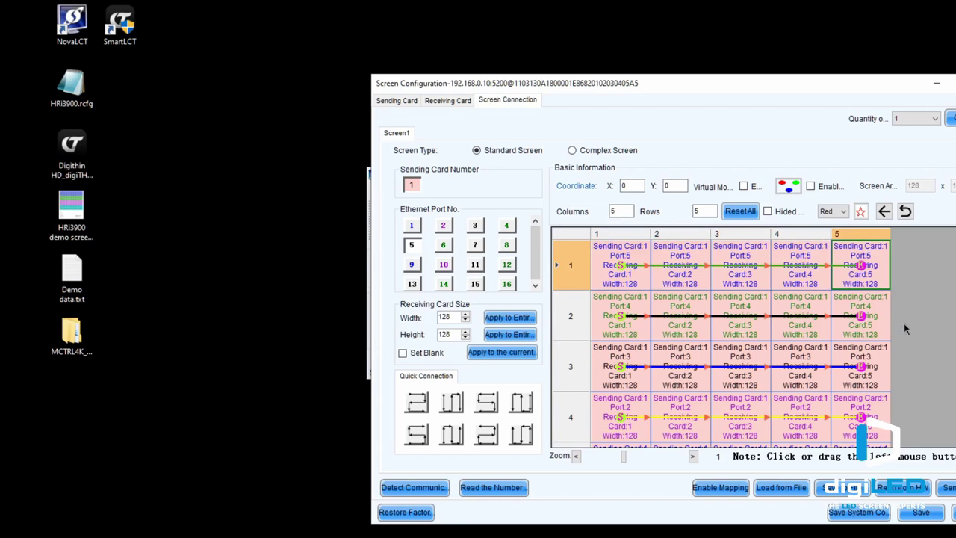
{"action": "scroll", "coordinate": [824, 402], "scroll_direction": "down", "scroll_amount": 1}
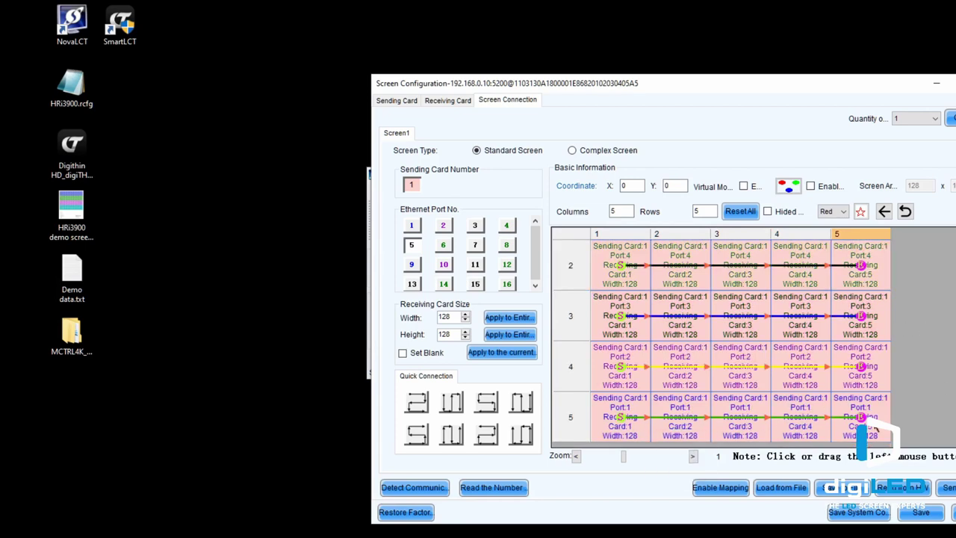
{"action": "mouse_move", "coordinate": [619, 422]}
{"action": "scroll", "coordinate": [622, 281], "scroll_direction": "up", "scroll_amount": 1}
{"action": "mouse_move", "coordinate": [623, 267]}
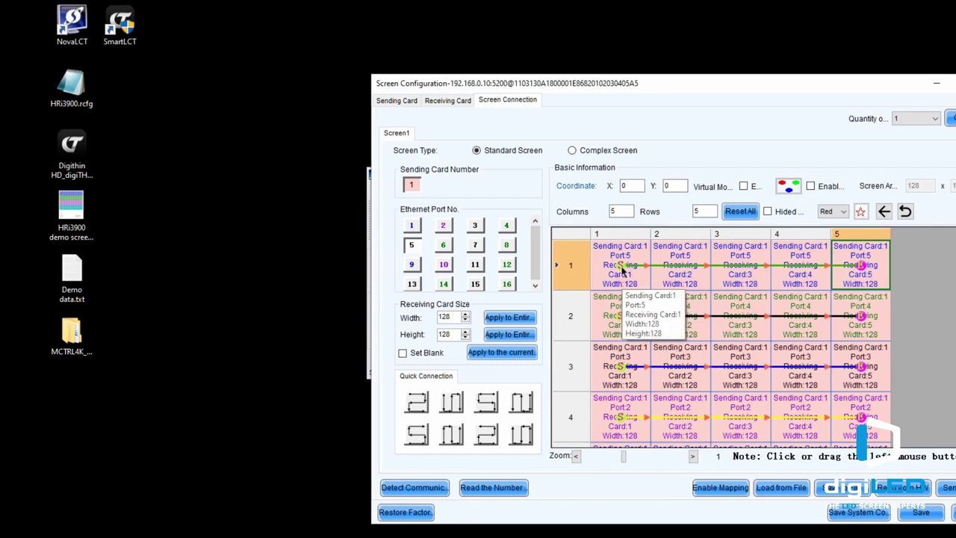
{"action": "mouse_move", "coordinate": [864, 267]}
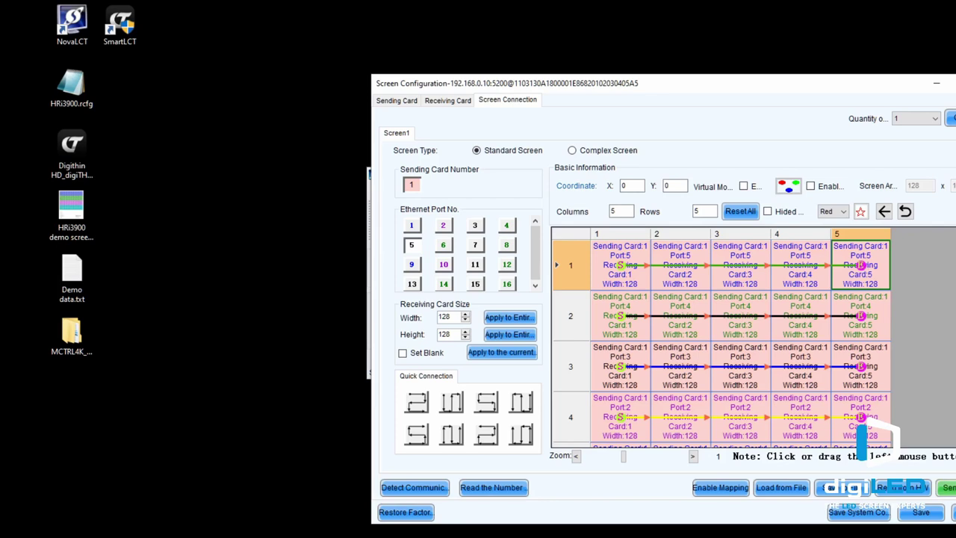
Send the 5×5 connection layout to the hardware and save it, dismissing the success message.
{"action": "left_click", "coordinate": [949, 487]}
{"action": "left_click", "coordinate": [660, 325]}
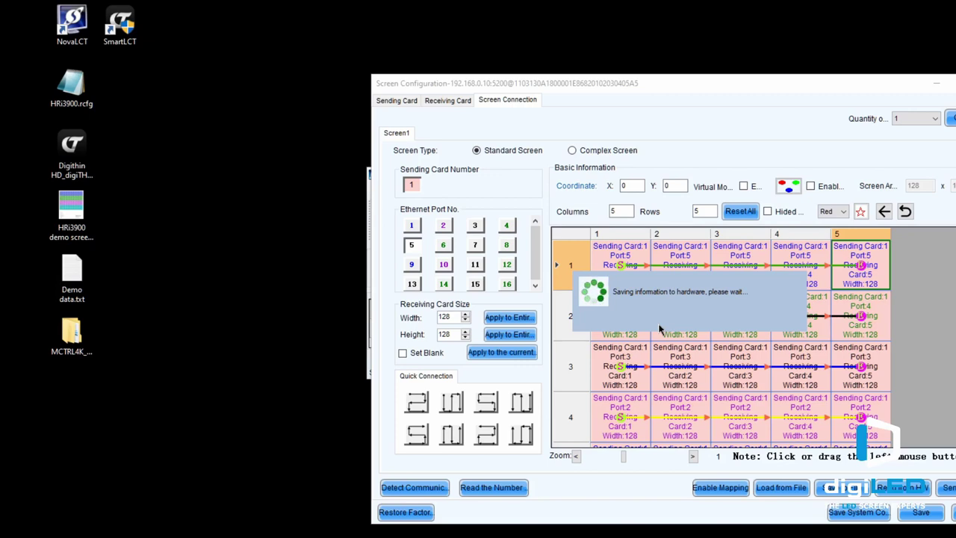
{"action": "left_click", "coordinate": [688, 329]}
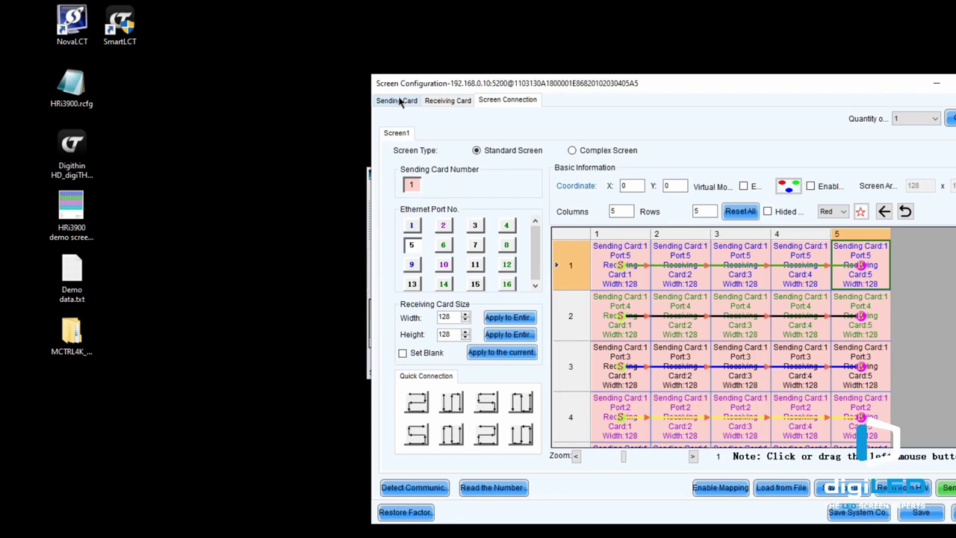
On the Sending Card tab, open Redundancy Settings to add a new pair.
{"action": "left_click", "coordinate": [397, 100]}
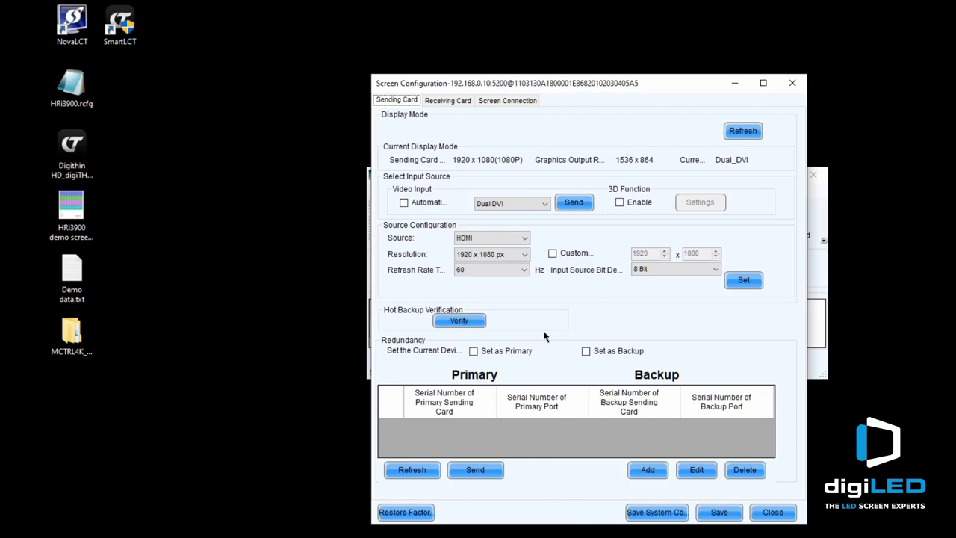
{"action": "left_click", "coordinate": [655, 472]}
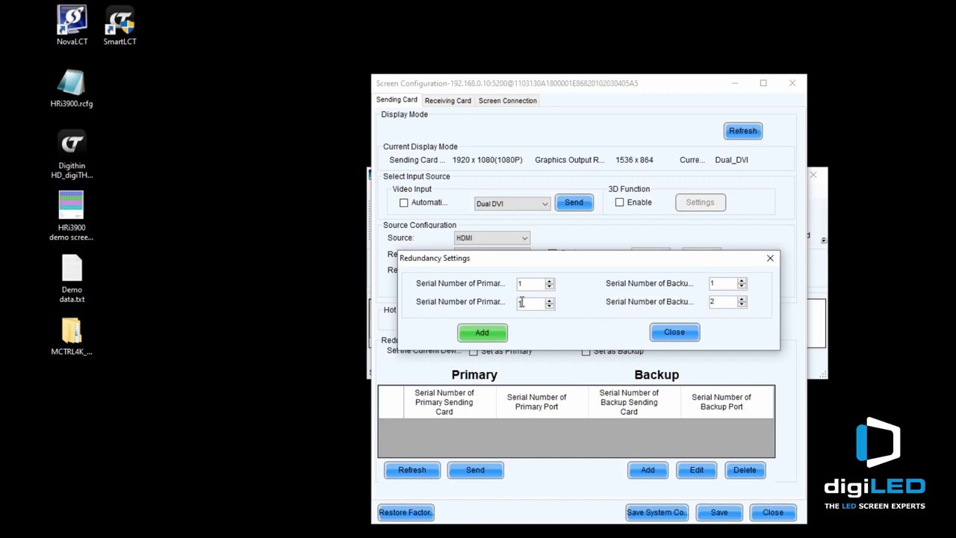
Add redundancy pairs for primary ports 1→6, 2→7 and 3→8.
{"action": "left_click", "coordinate": [742, 299]}
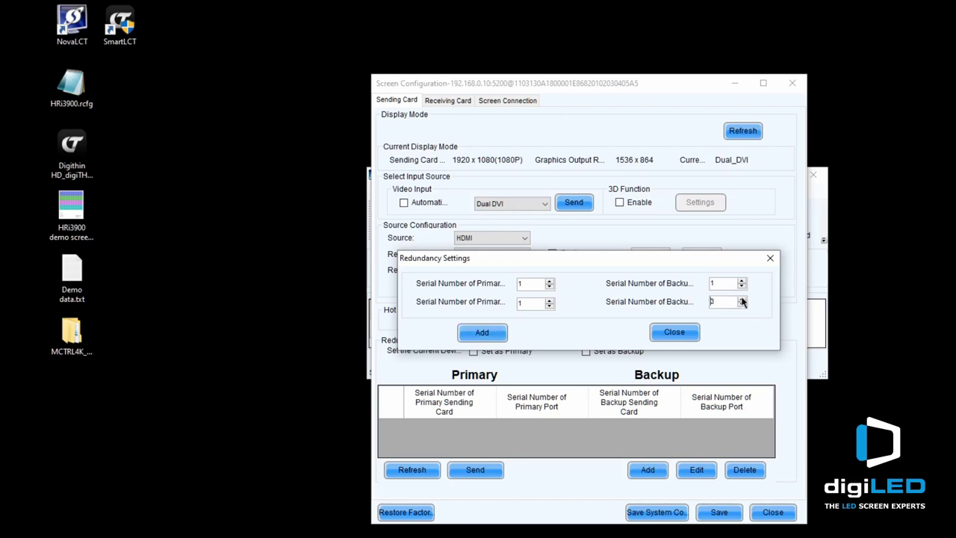
{"action": "left_click", "coordinate": [741, 299]}
{"action": "left_click", "coordinate": [485, 334]}
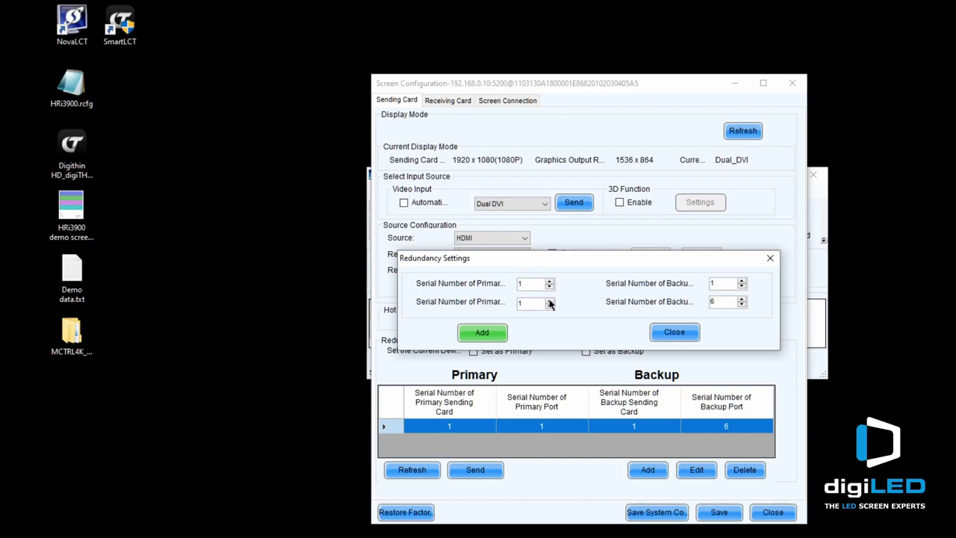
{"action": "left_click", "coordinate": [550, 299]}
{"action": "left_click", "coordinate": [741, 299]}
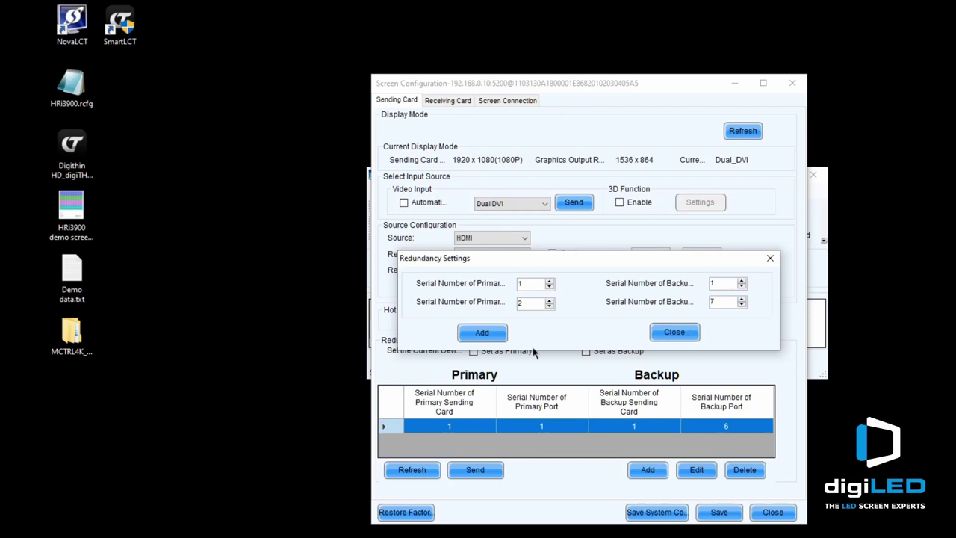
{"action": "left_click", "coordinate": [482, 333]}
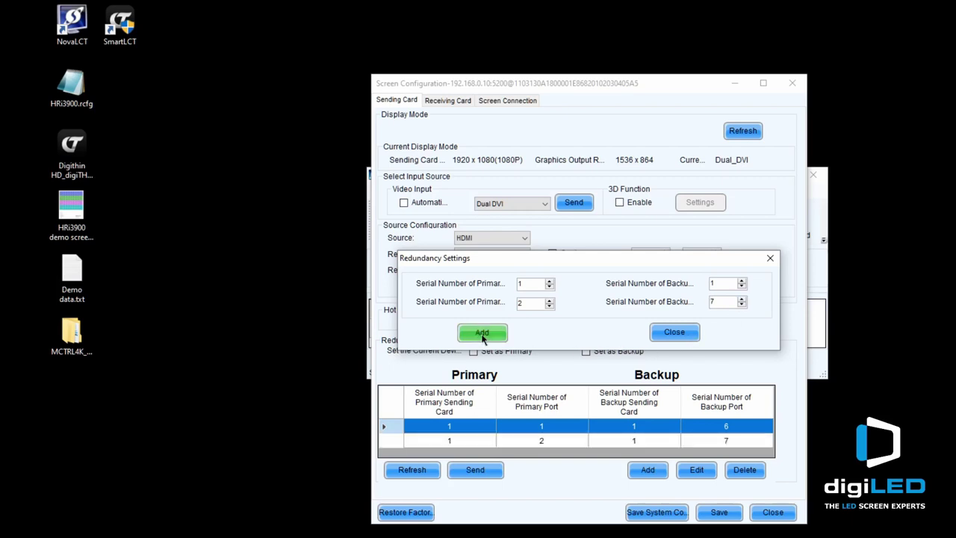
{"action": "left_click", "coordinate": [550, 300]}
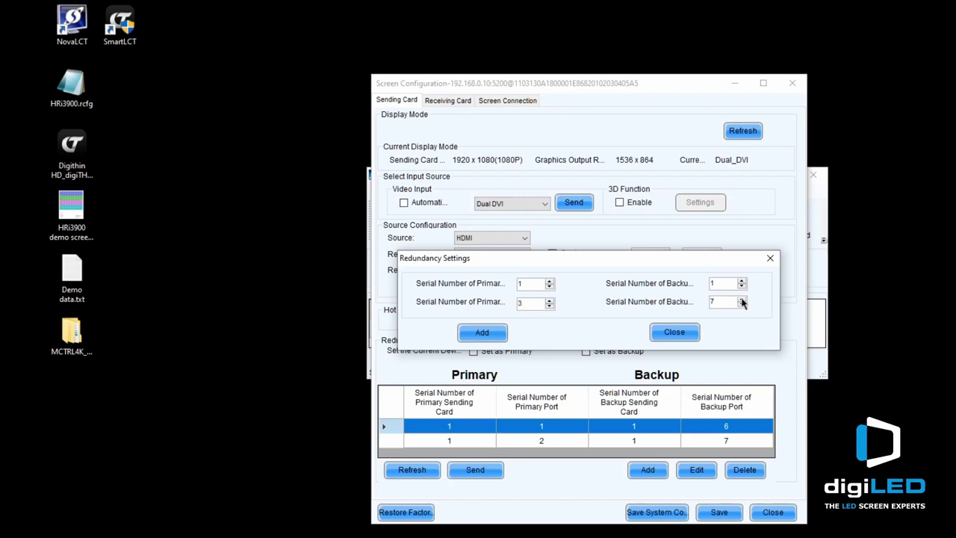
{"action": "left_click", "coordinate": [742, 299]}
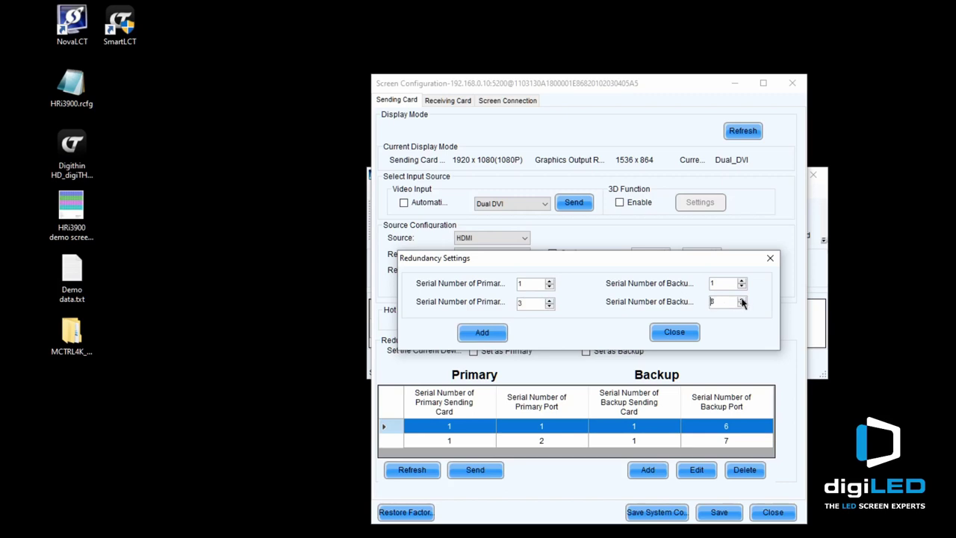
{"action": "left_click", "coordinate": [483, 332]}
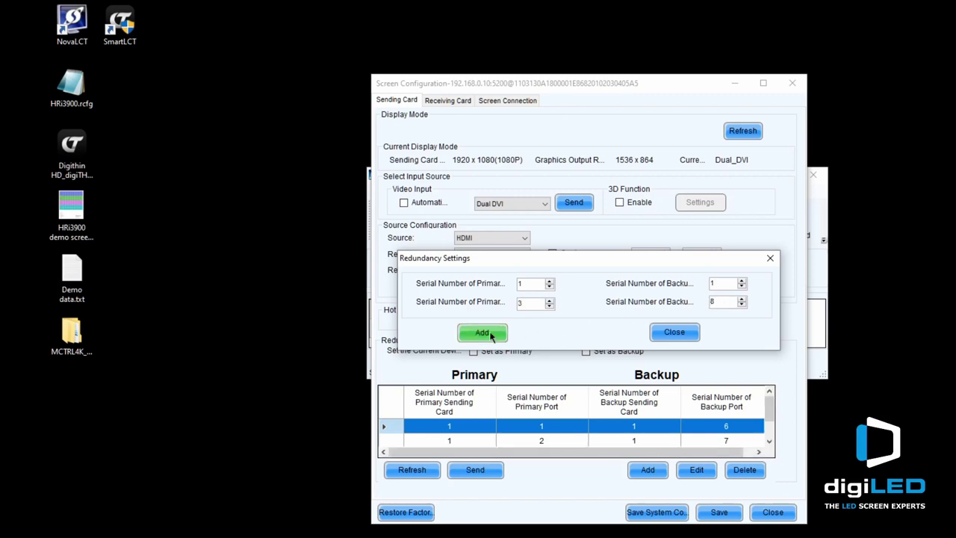
Add pairs 4→9 and 5→10, then close the Redundancy Settings dialog.
{"action": "left_click", "coordinate": [550, 300]}
{"action": "left_click", "coordinate": [742, 298]}
{"action": "left_click", "coordinate": [489, 336]}
{"action": "left_click", "coordinate": [549, 300]}
{"action": "left_click", "coordinate": [742, 299]}
{"action": "left_click", "coordinate": [479, 334]}
{"action": "left_click", "coordinate": [683, 336]}
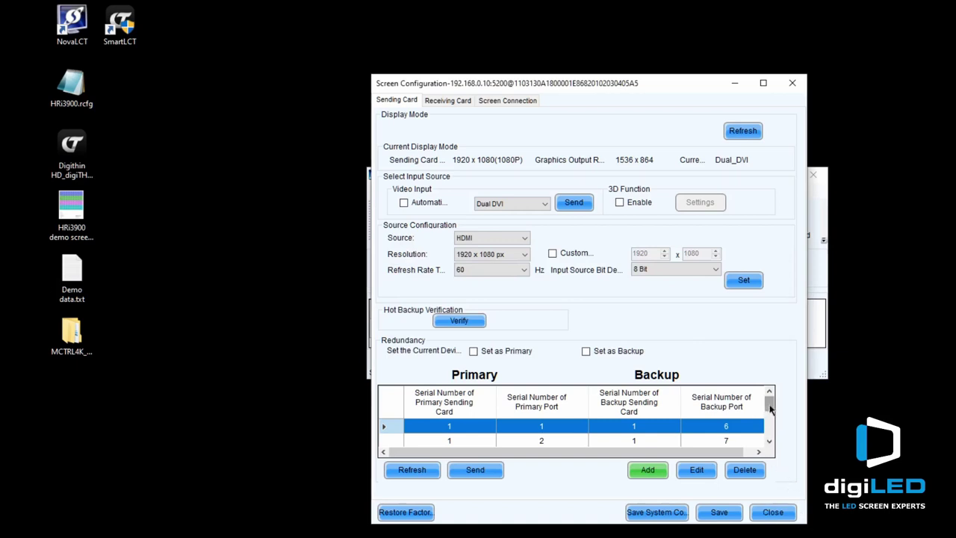
{"action": "left_click", "coordinate": [770, 442]}
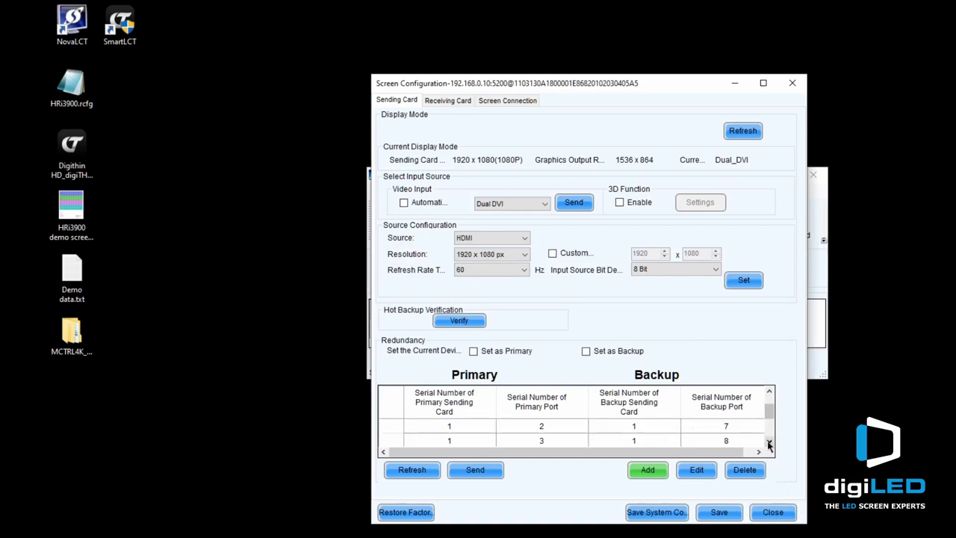
{"action": "left_click", "coordinate": [769, 442]}
{"action": "left_click", "coordinate": [770, 442]}
{"action": "left_click", "coordinate": [769, 442]}
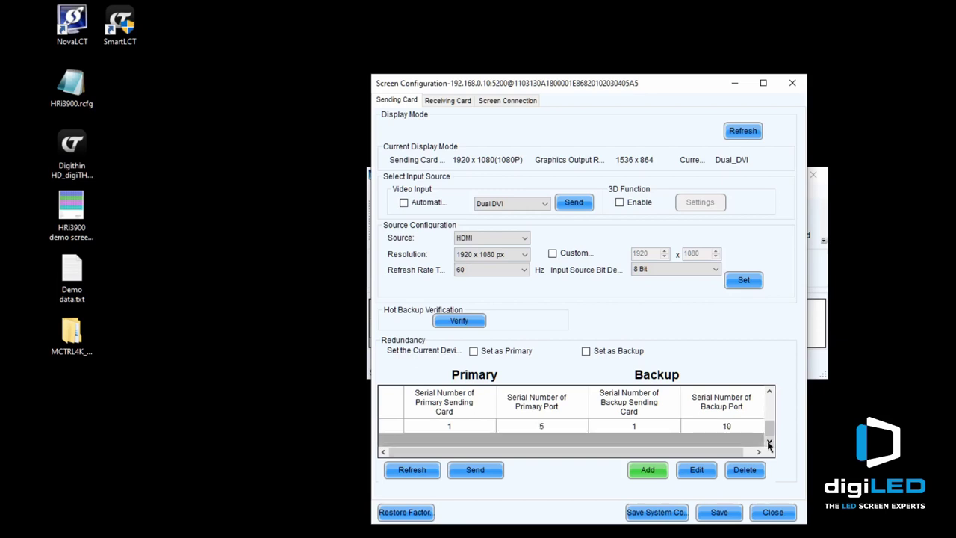
{"action": "left_click", "coordinate": [769, 393]}
{"action": "left_click", "coordinate": [769, 393]}
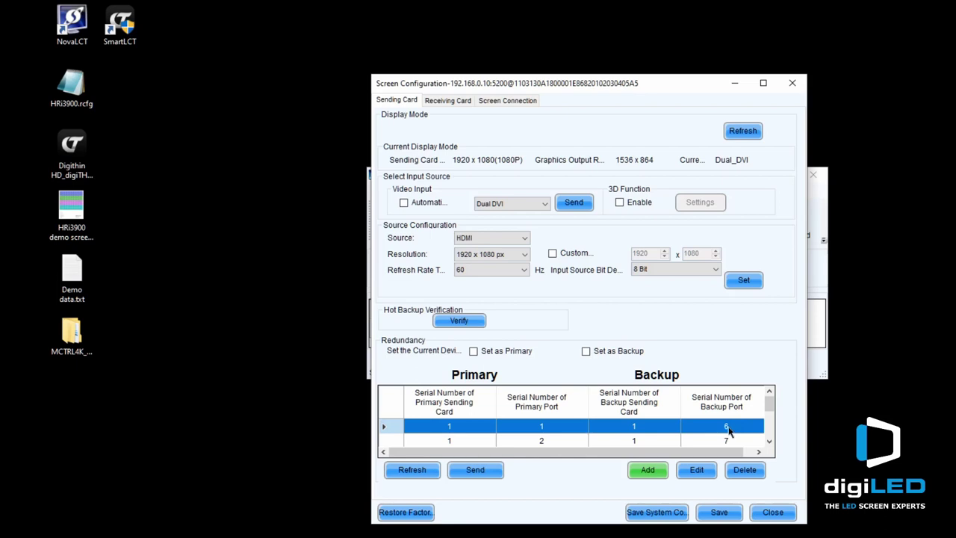
{"action": "left_click", "coordinate": [460, 441]}
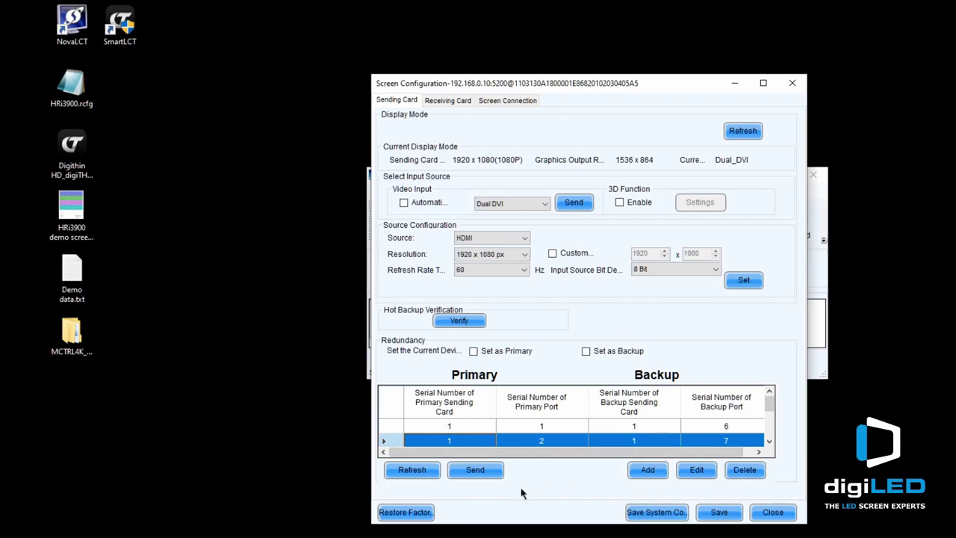
Send the five redundancy pairs to the sending card and dismiss the success message.
{"action": "left_click", "coordinate": [476, 470]}
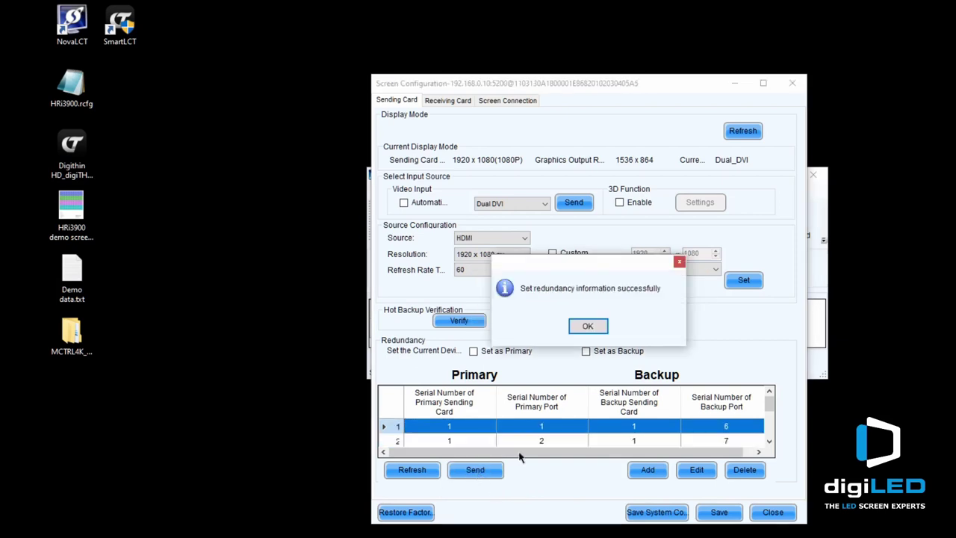
{"action": "left_click", "coordinate": [589, 328]}
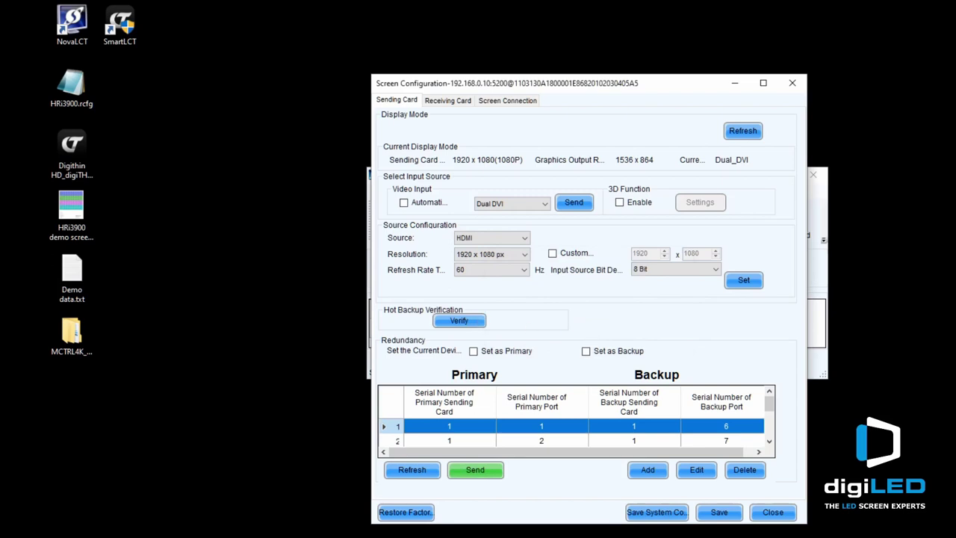